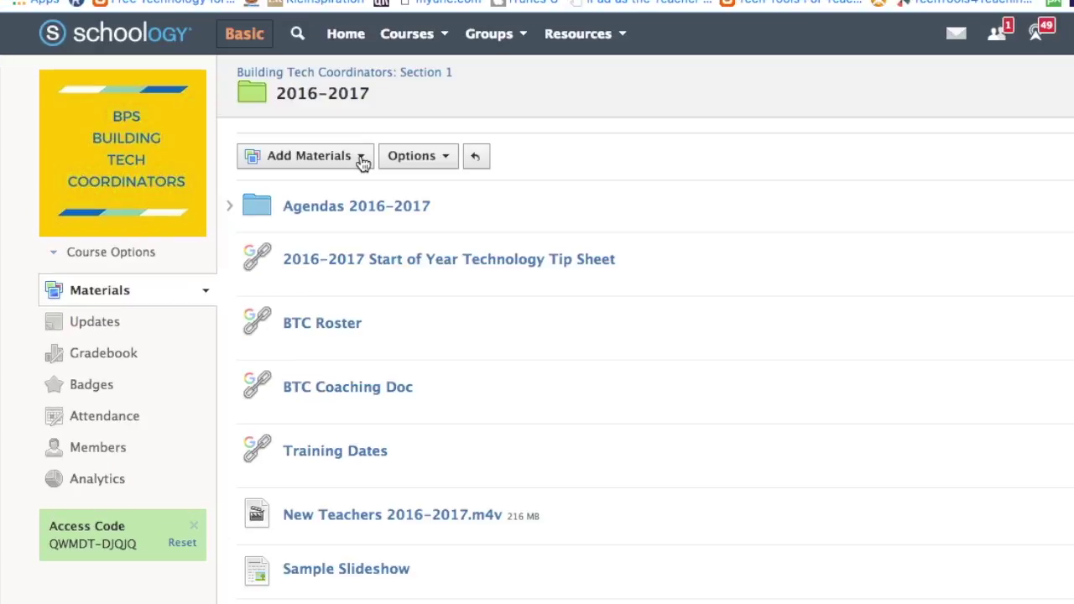
Add a new page titled 'Padlet Example' to the 2016–2017 course materials.
click(307, 192)
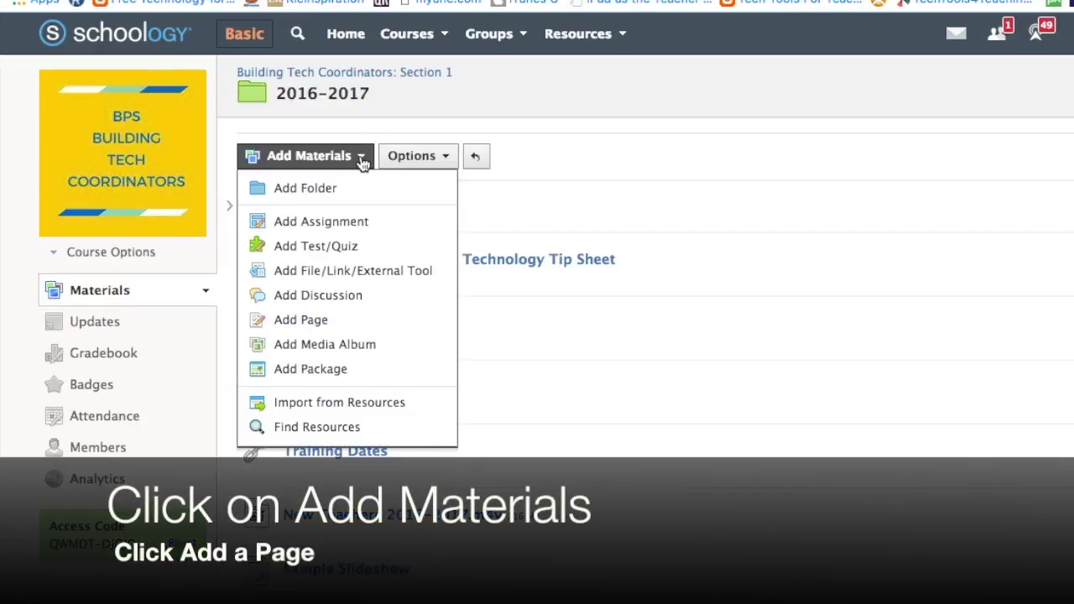
click(311, 321)
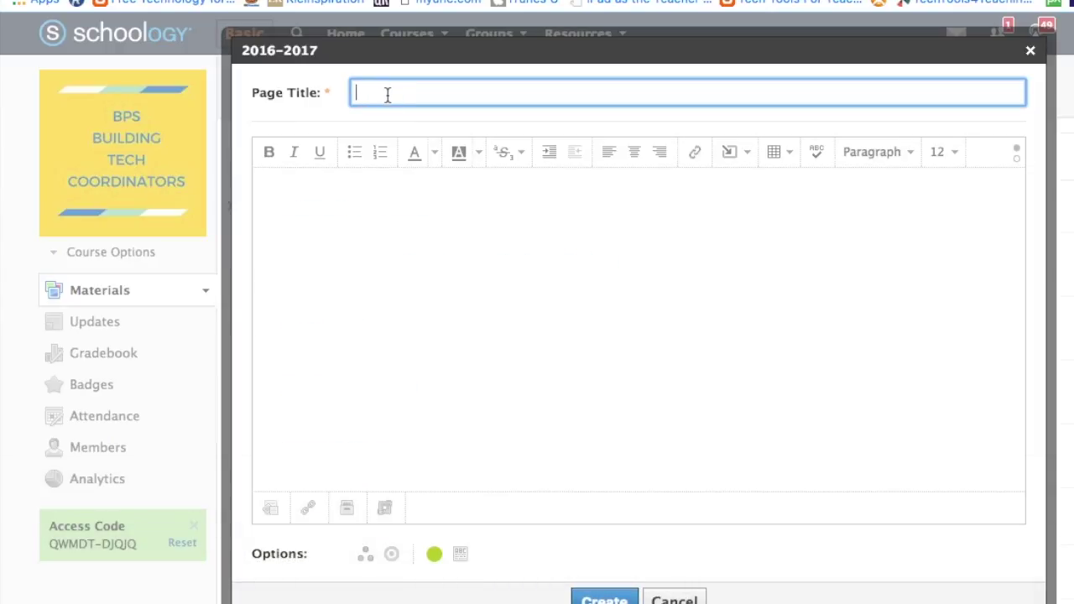
text(Padlet Example)
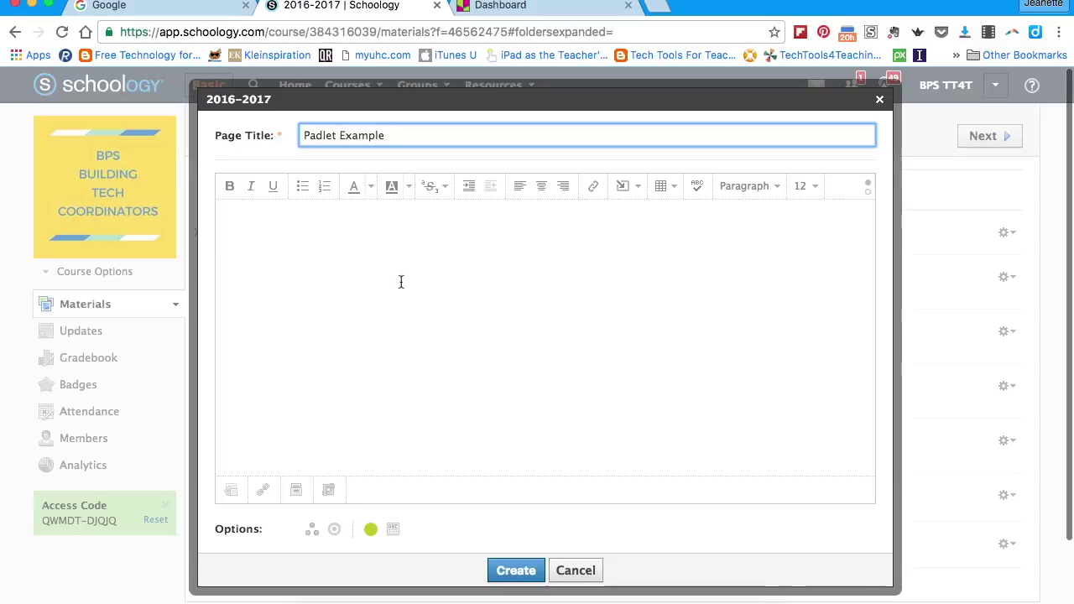
click(500, 7)
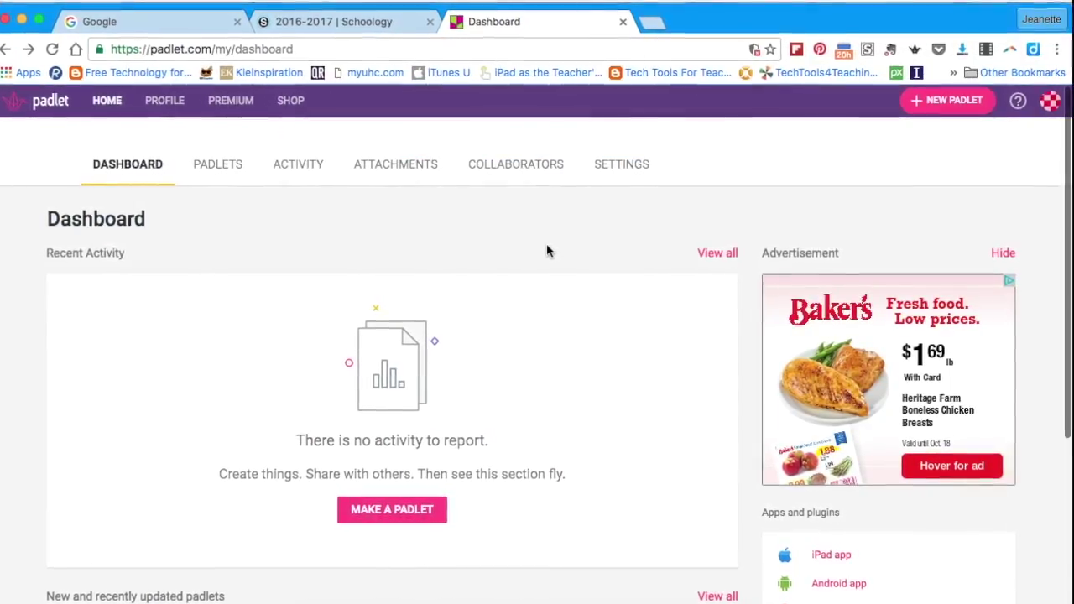
Copy the Twitter Discoveries padlet's embed code from its Share/Export/Embed options.
scroll(546, 250, down, 5)
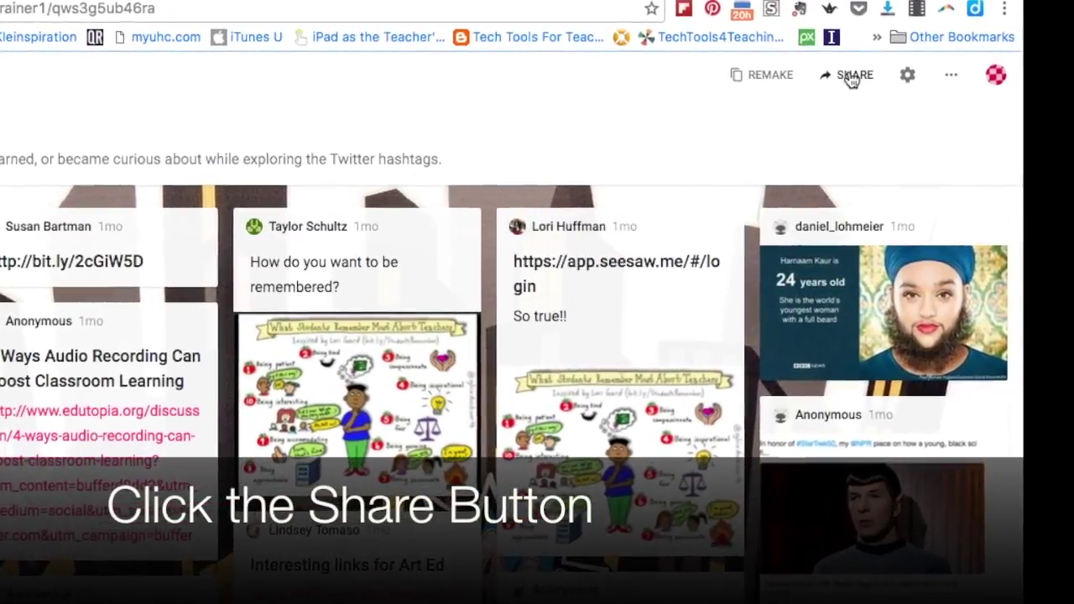
click(852, 78)
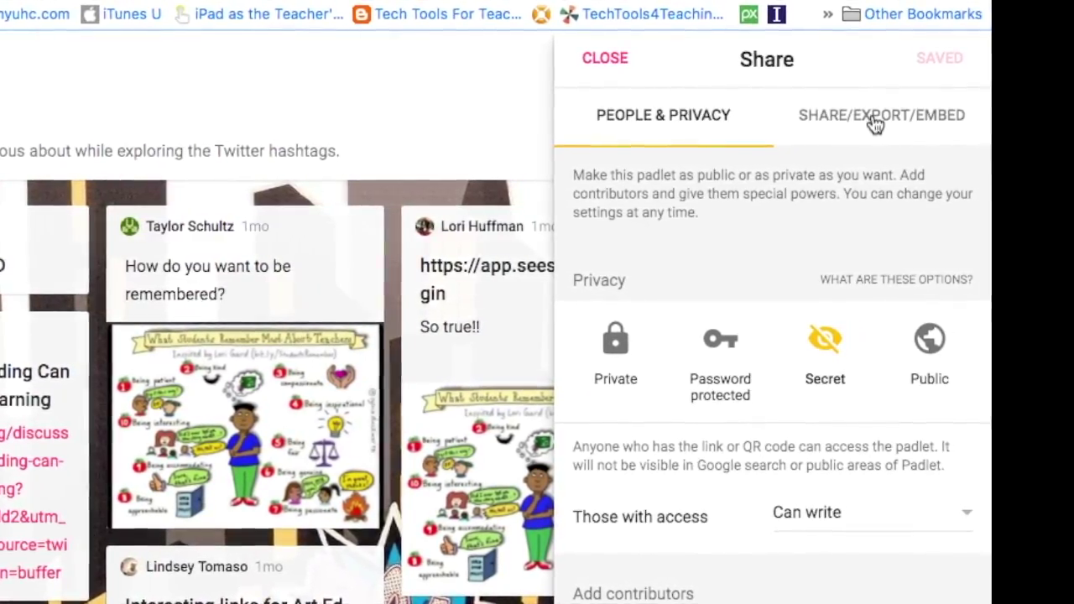
click(873, 124)
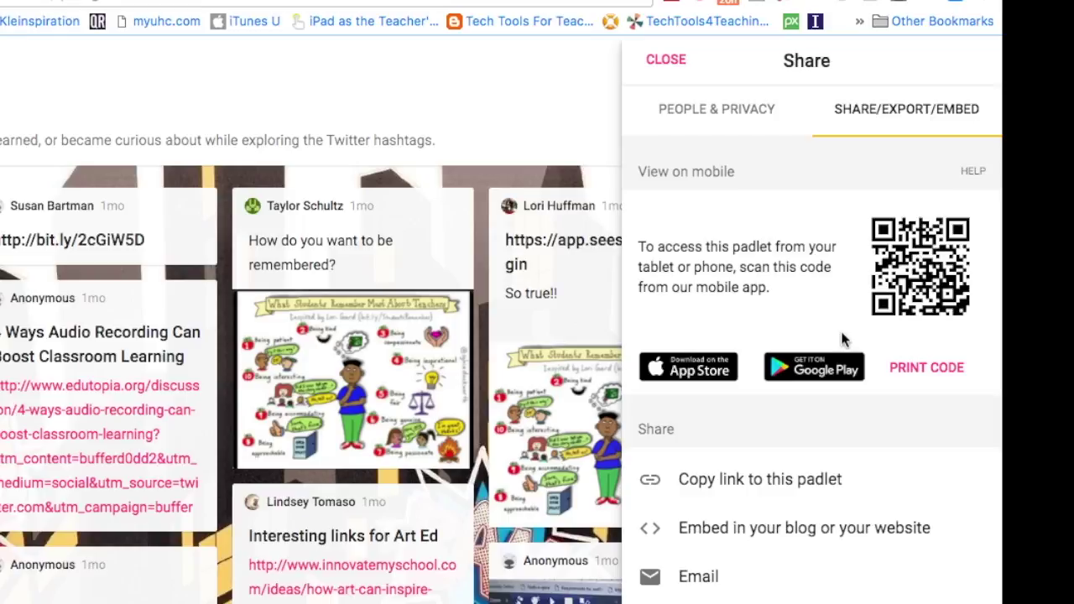
scroll(843, 339, down, 5)
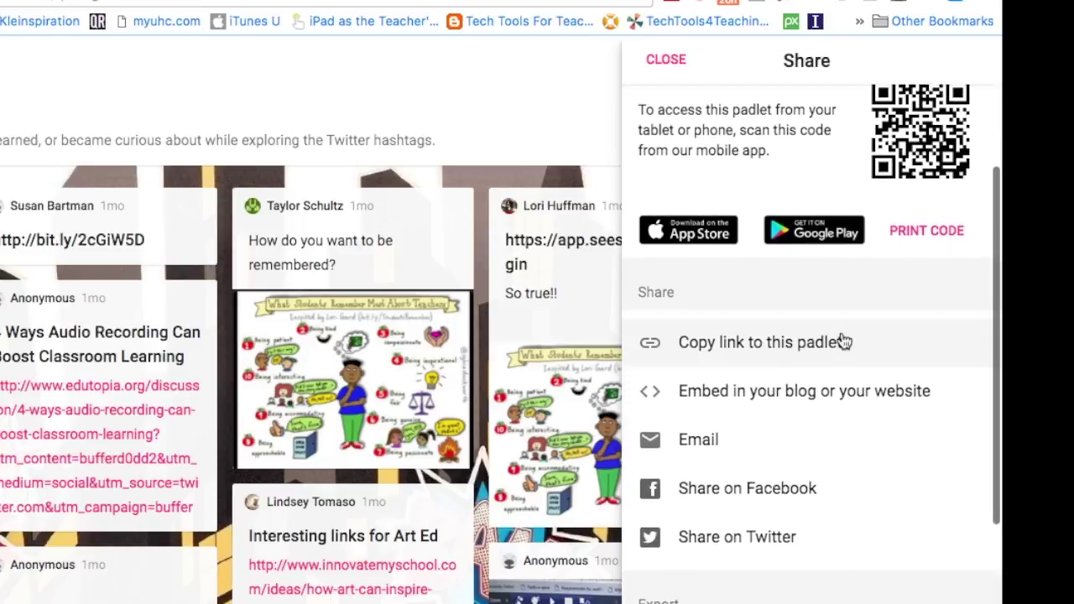
scroll(843, 340, down, 1)
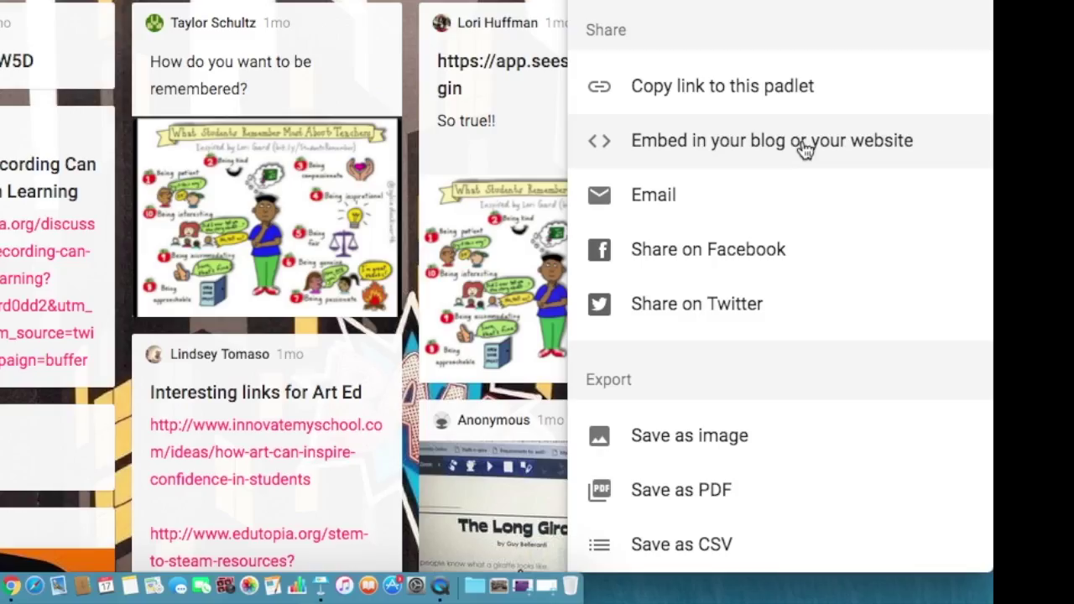
click(833, 317)
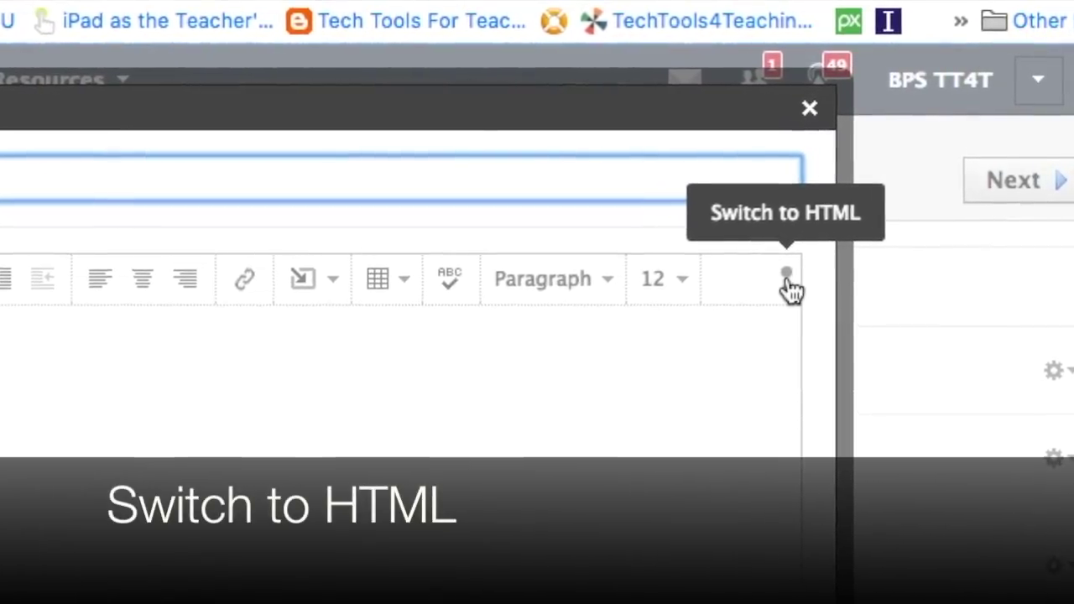
Paste the Padlet embed code into the page body in HTML mode and create the page.
click(791, 277)
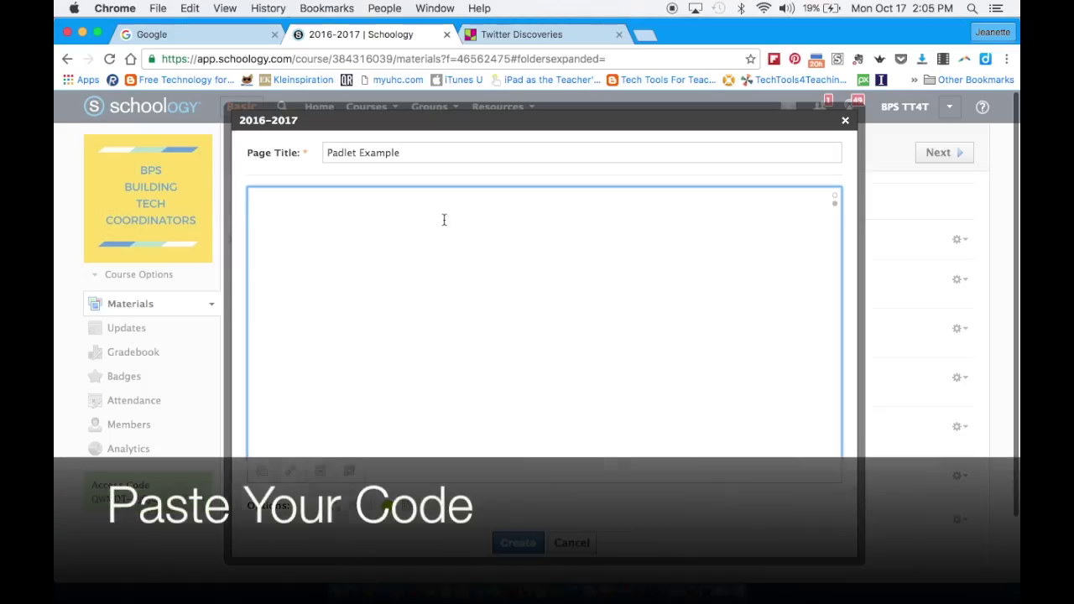
key(super+v)
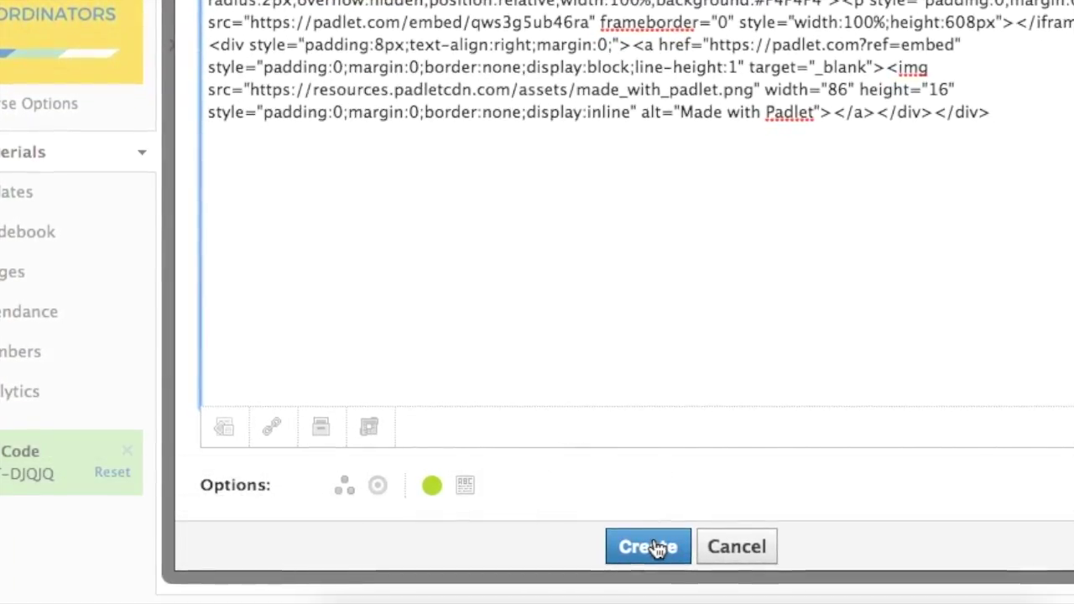
click(656, 547)
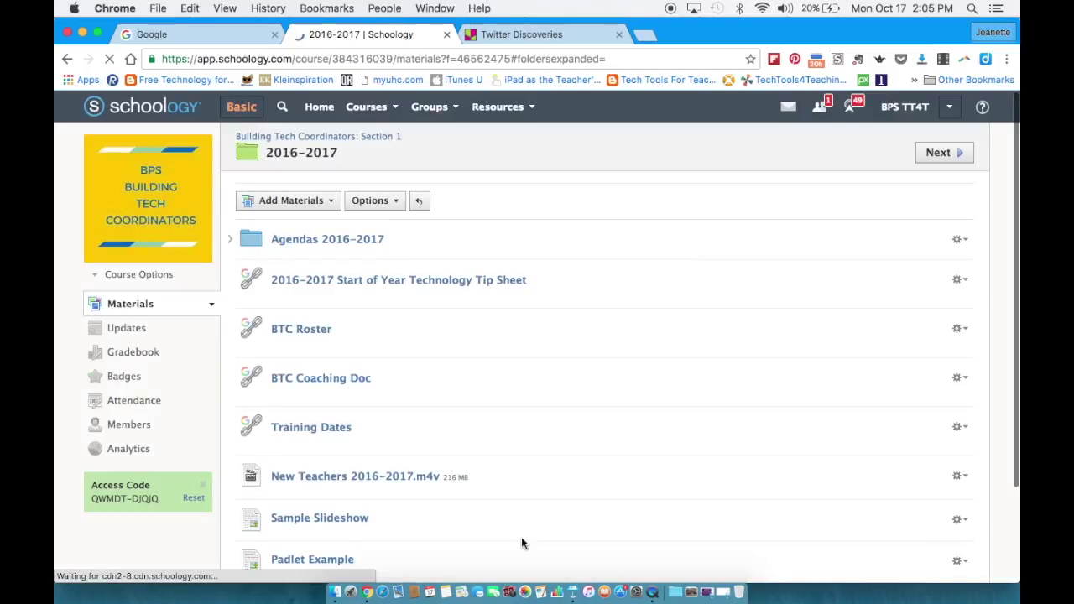
scroll(521, 542, down, 3)
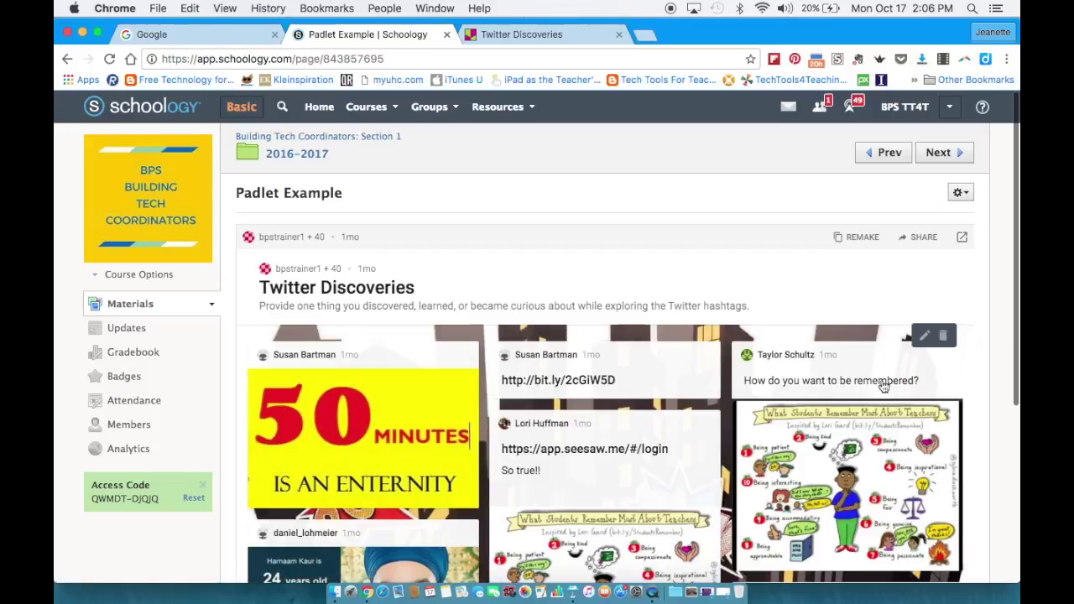
scroll(882, 386, down, 10)
scroll(883, 386, down, 5)
scroll(883, 386, up, 15)
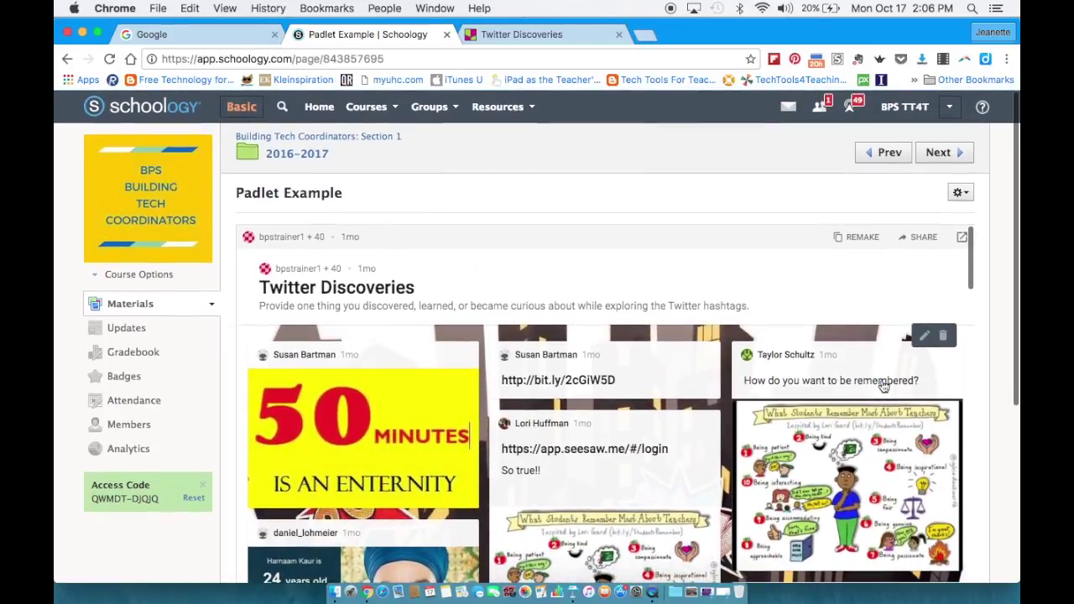
double_click(308, 334)
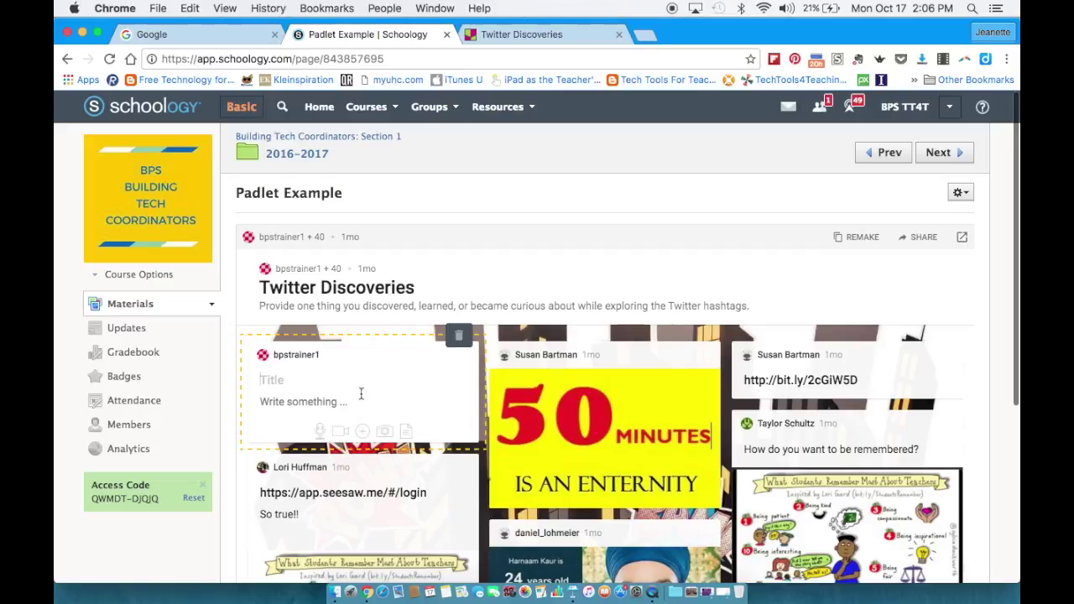
click(989, 236)
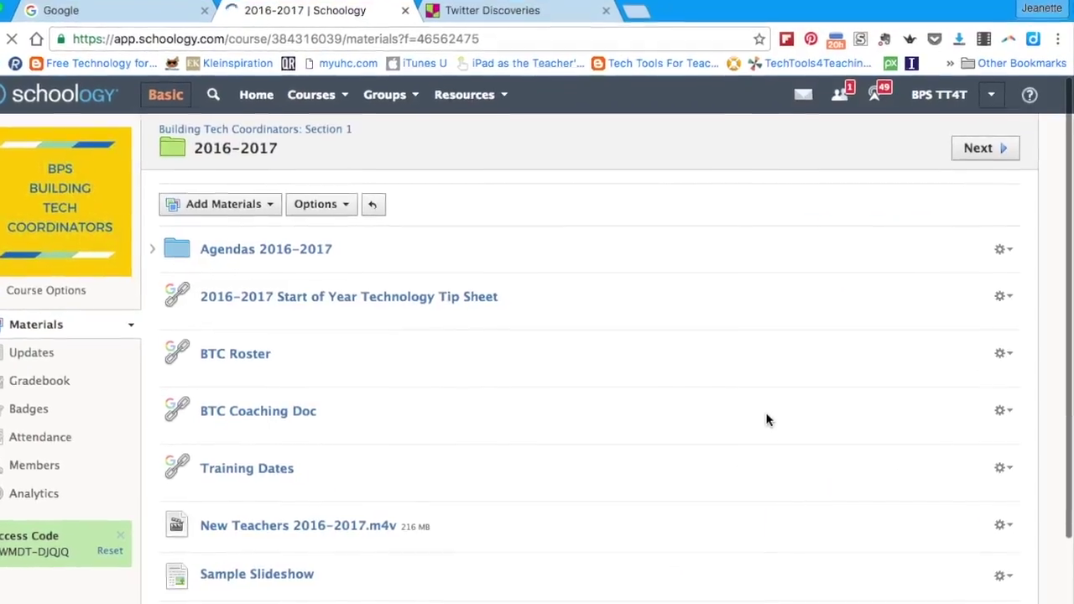
Edit the Padlet Example page, turn on Display inline, and save the change.
scroll(767, 419, down, 3)
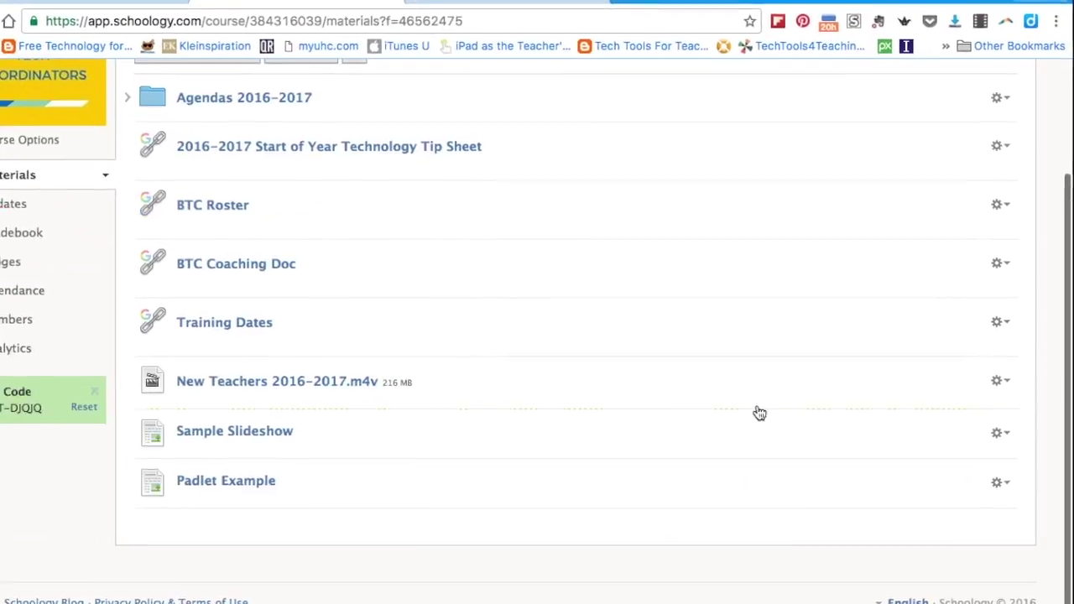
click(995, 471)
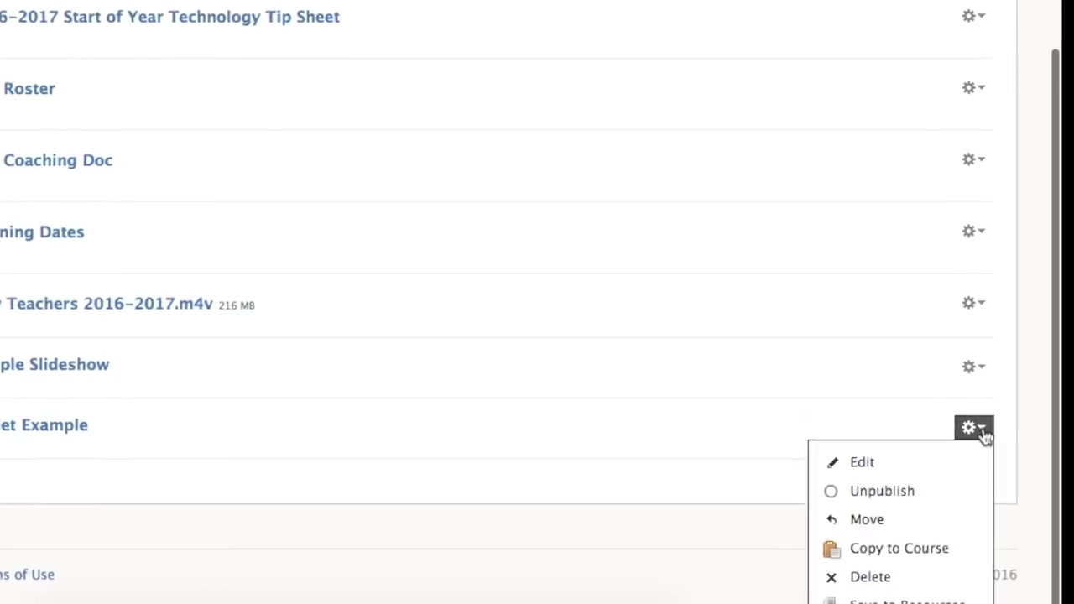
click(884, 446)
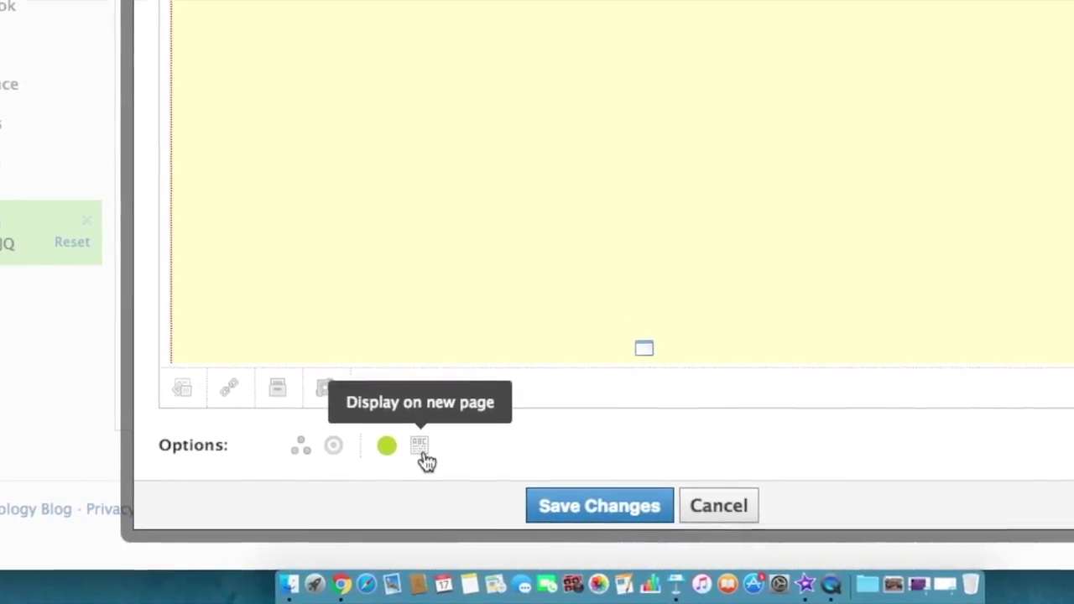
click(427, 448)
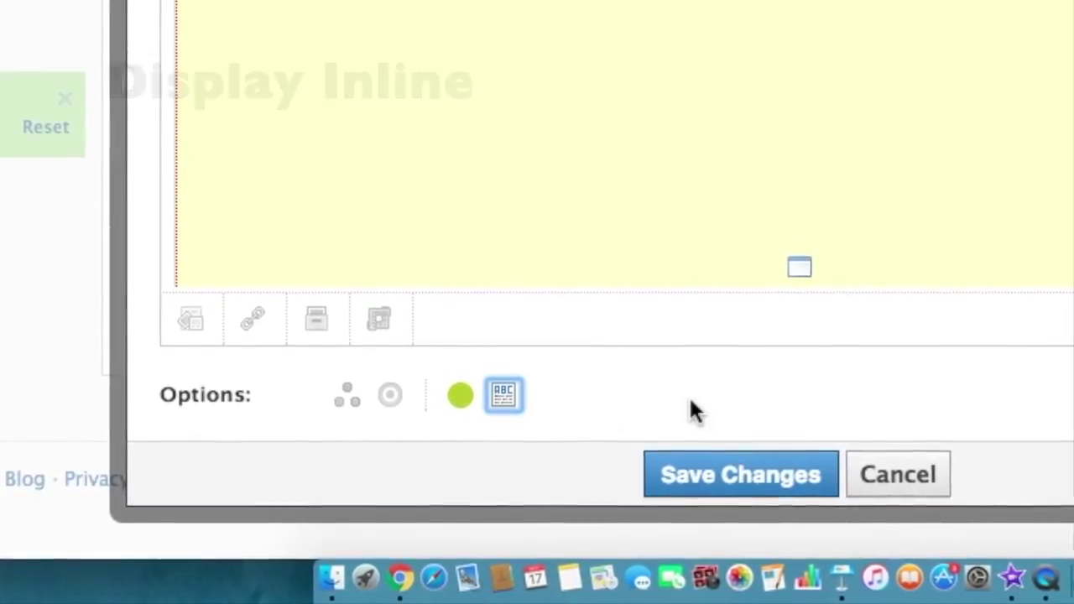
click(750, 471)
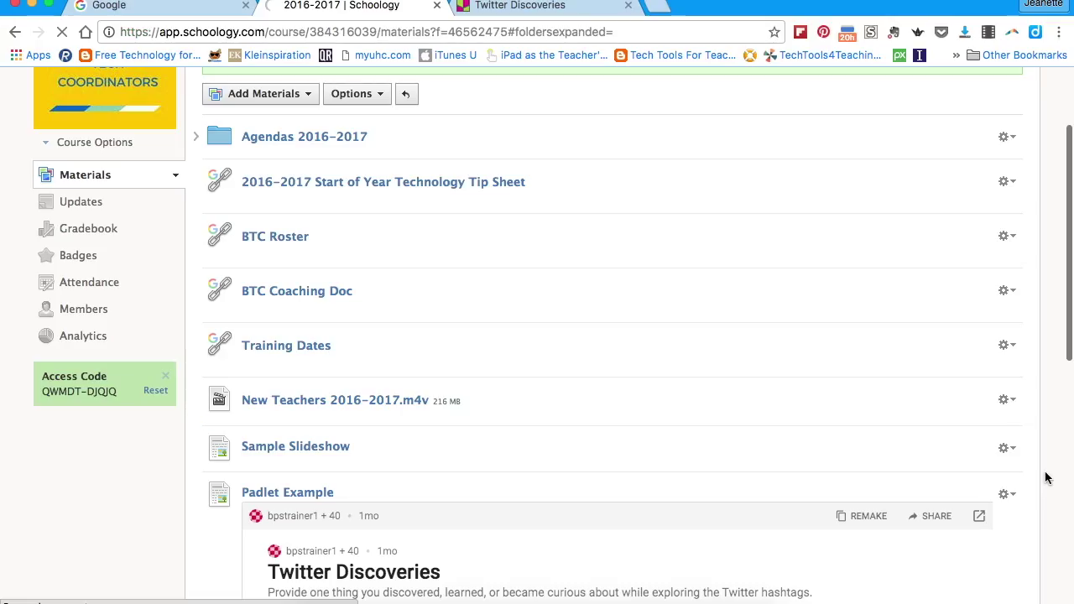
scroll(1045, 478, down, 5)
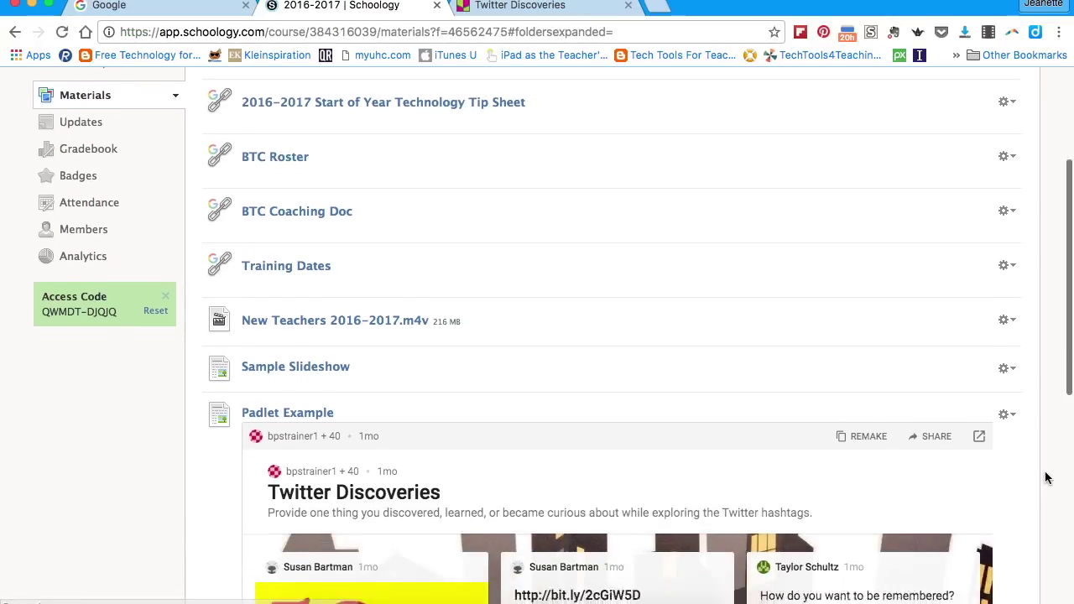
scroll(1045, 477, down, 3)
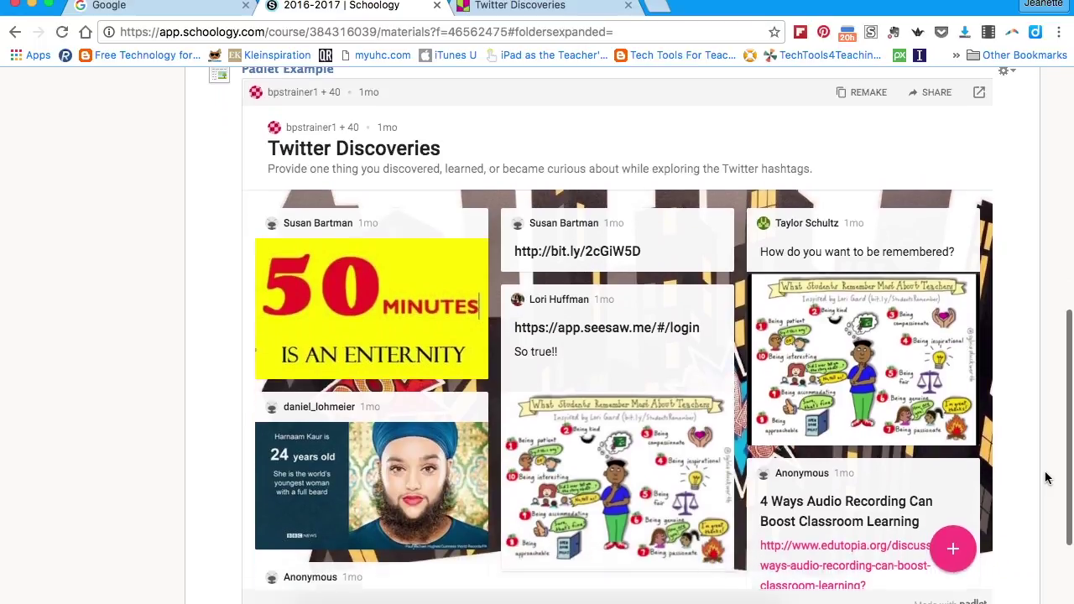
scroll(814, 400, down, 5)
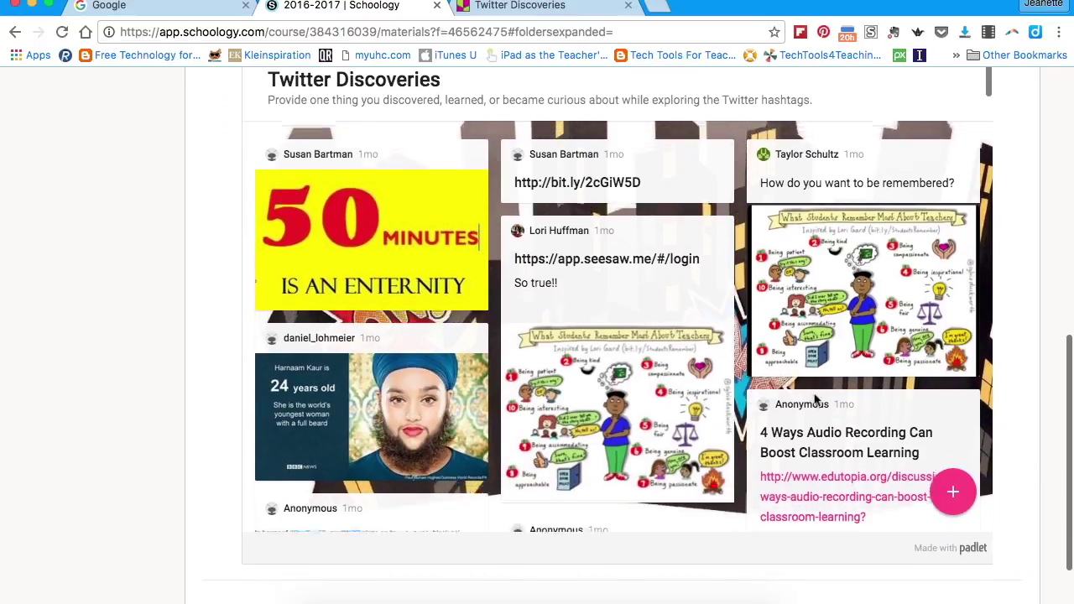
scroll(814, 400, down, 10)
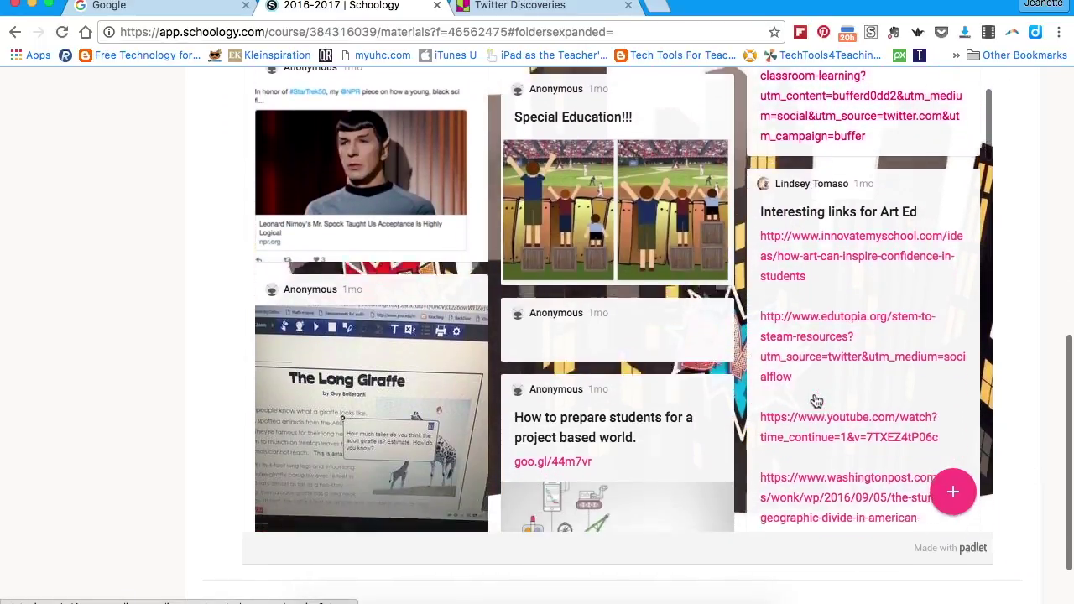
scroll(814, 400, up, 4)
scroll(814, 400, up, 10)
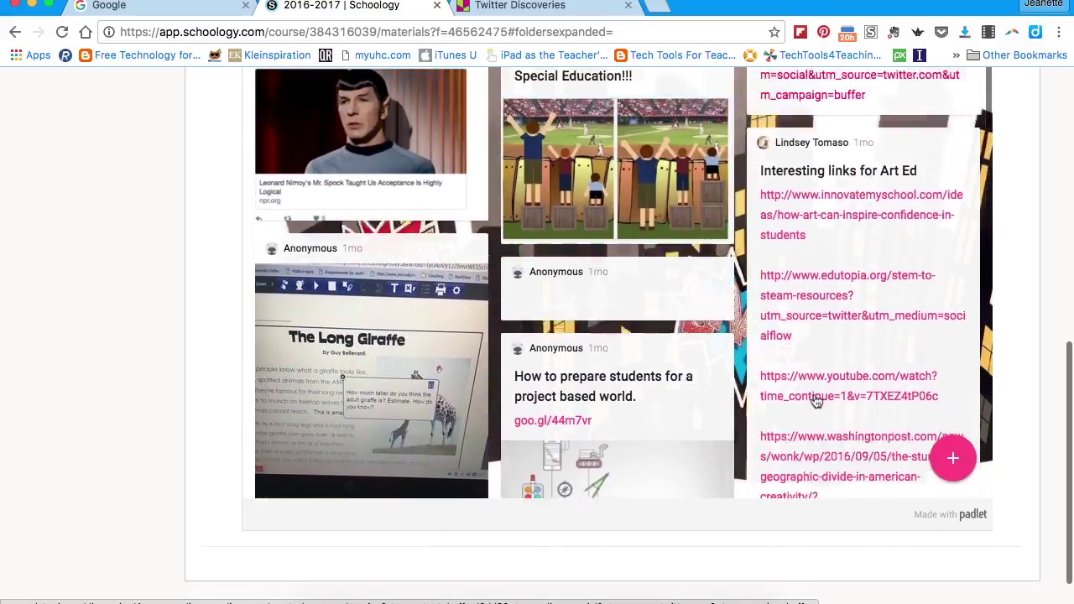